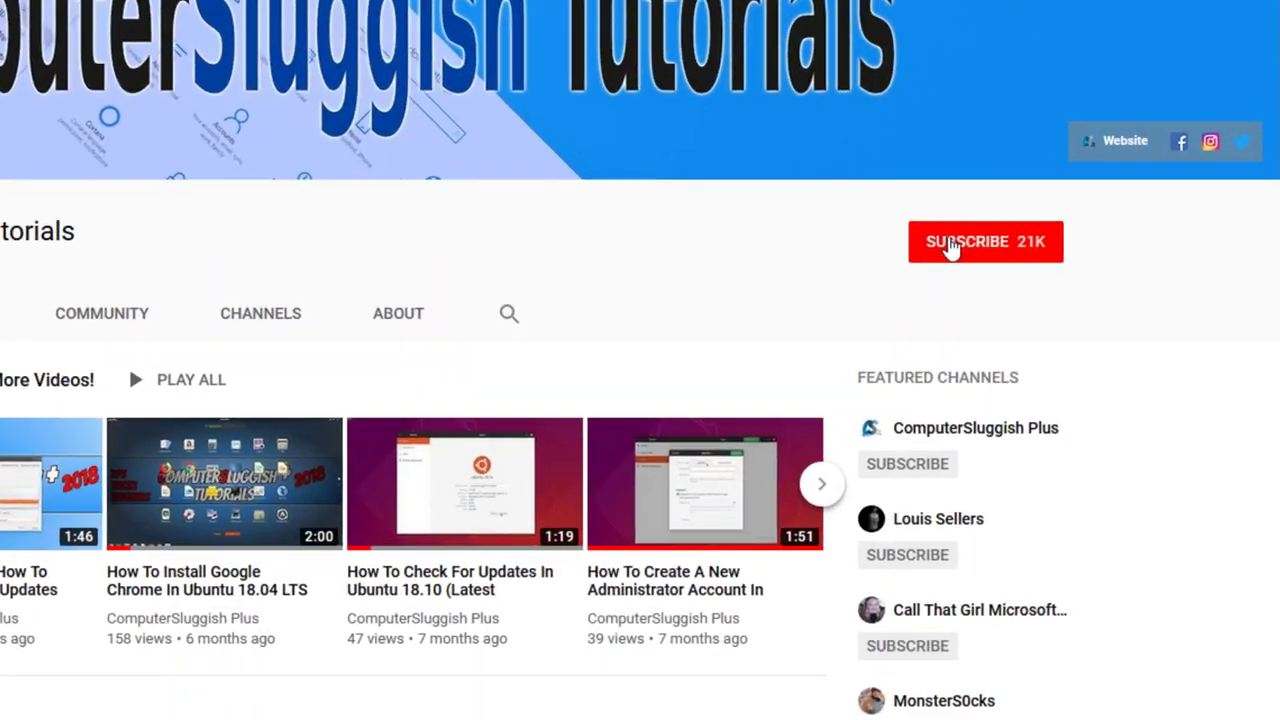
- Subscribe to the tutorials channel and switch on its upload notifications with the bell
{"action": "left_click", "coordinate": [1000, 254]}
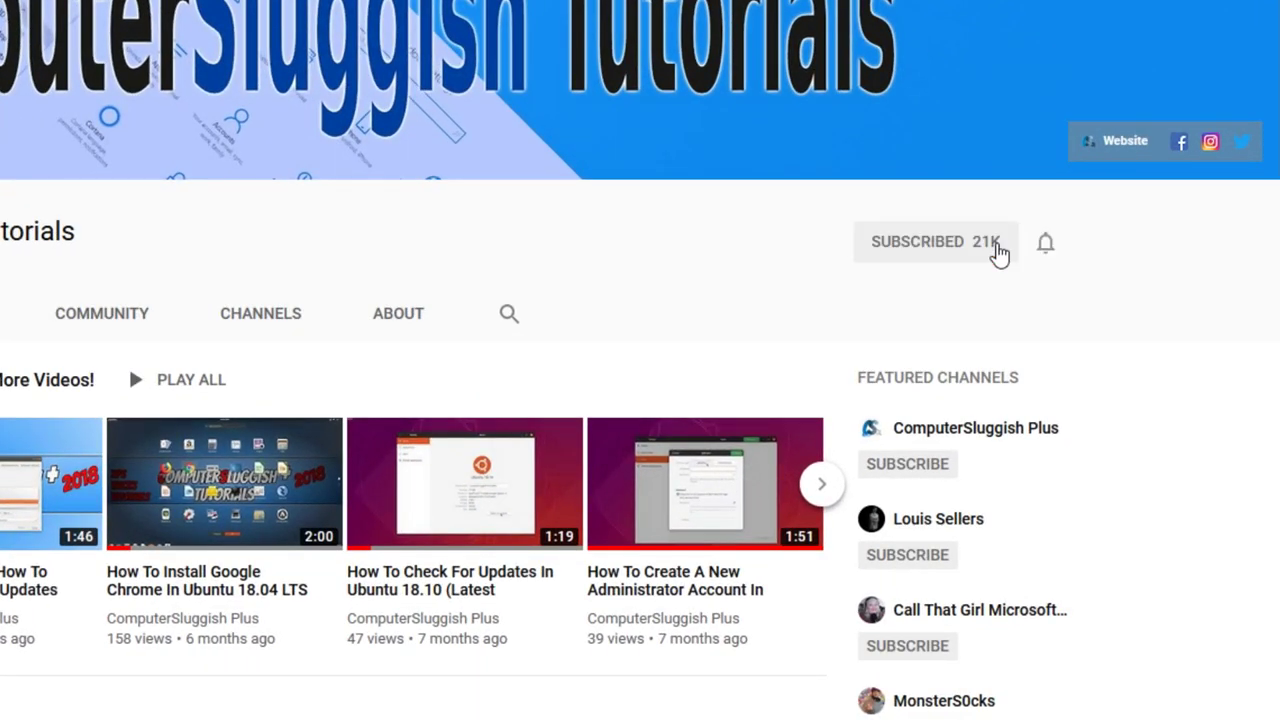
{"action": "left_click", "coordinate": [1046, 247]}
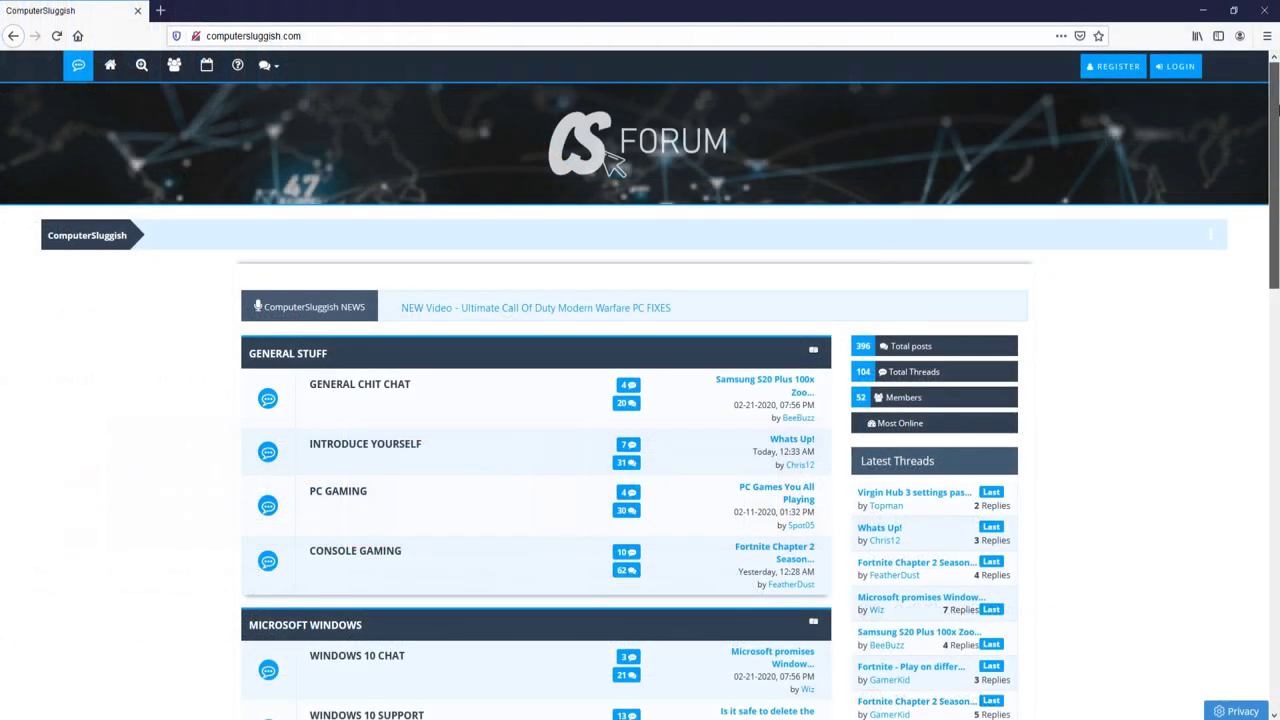
- Scroll down the ComputerSluggish forum homepage
{"action": "scroll", "coordinate": [615, 92], "scroll_direction": "down", "scroll_amount": 2}
{"action": "left_click_drag", "start_coordinate": [1275, 140], "coordinate": [1275, 311]}
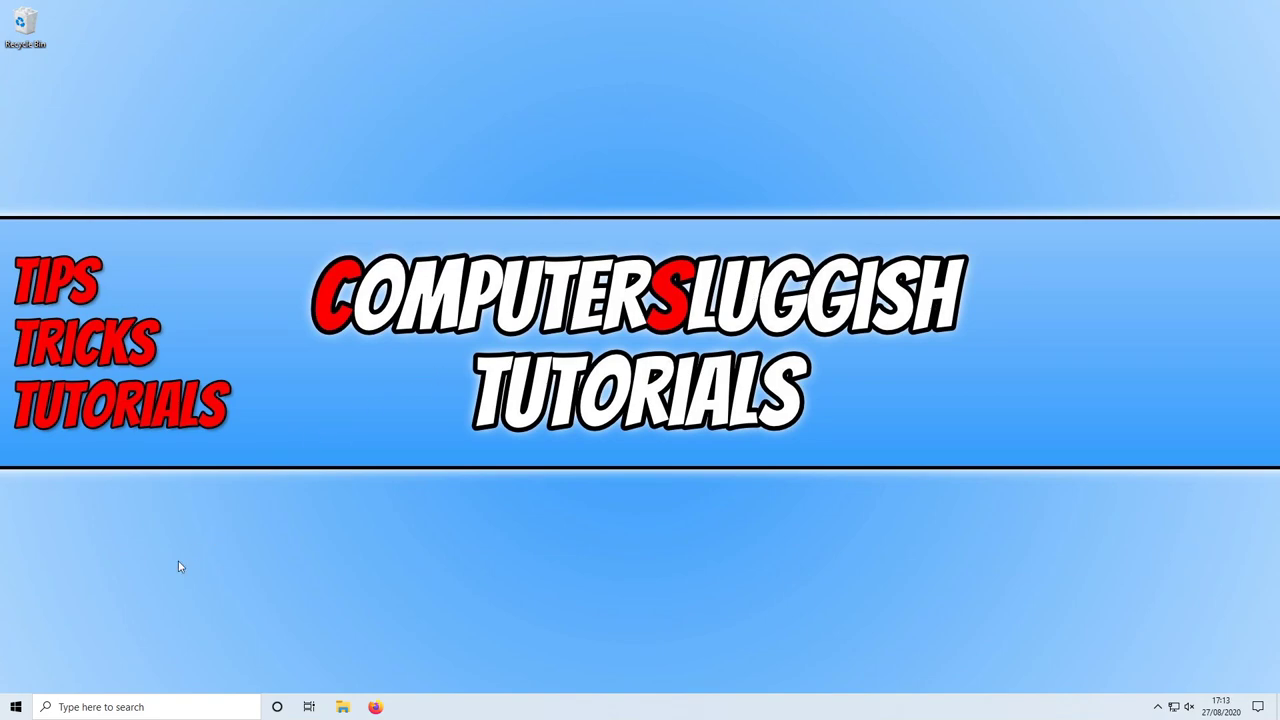
- Open Settings from the Start right-click menu, go to Devices > Mouse, and open Additional mouse options
{"action": "right_click", "coordinate": [12, 708]}
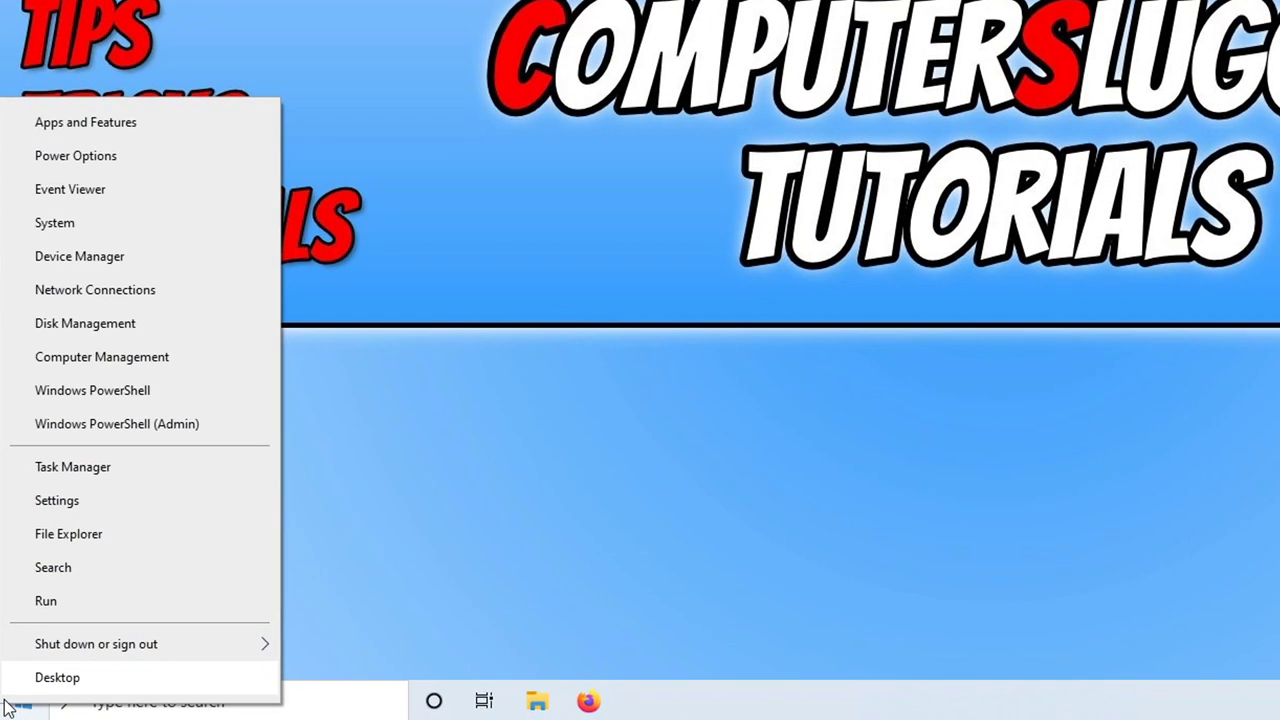
{"action": "left_click", "coordinate": [47, 512]}
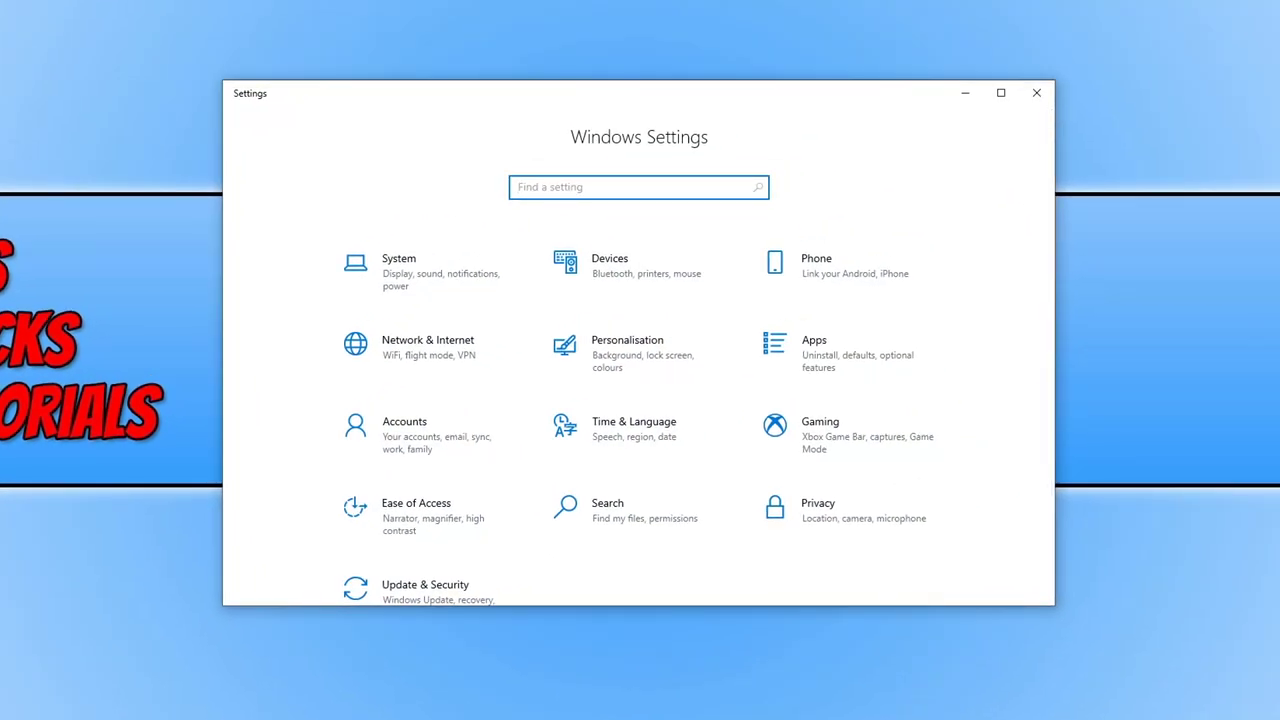
{"action": "left_click", "coordinate": [575, 270]}
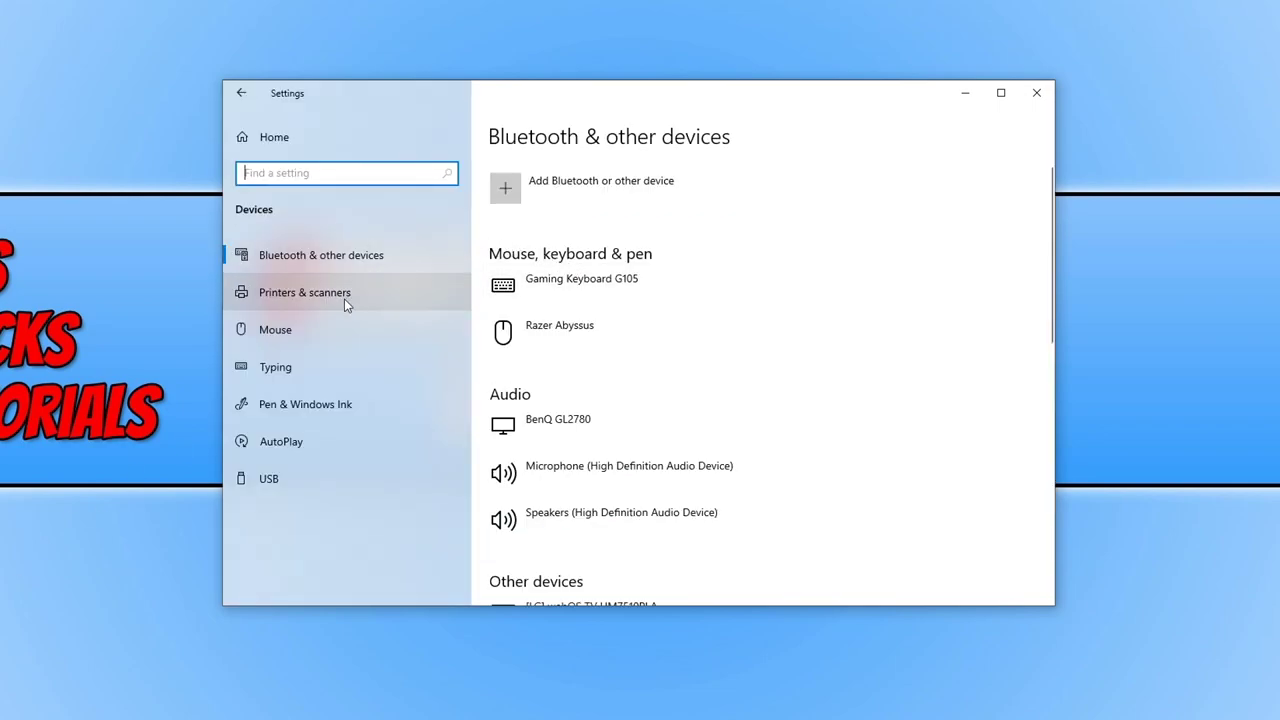
{"action": "left_click", "coordinate": [310, 331]}
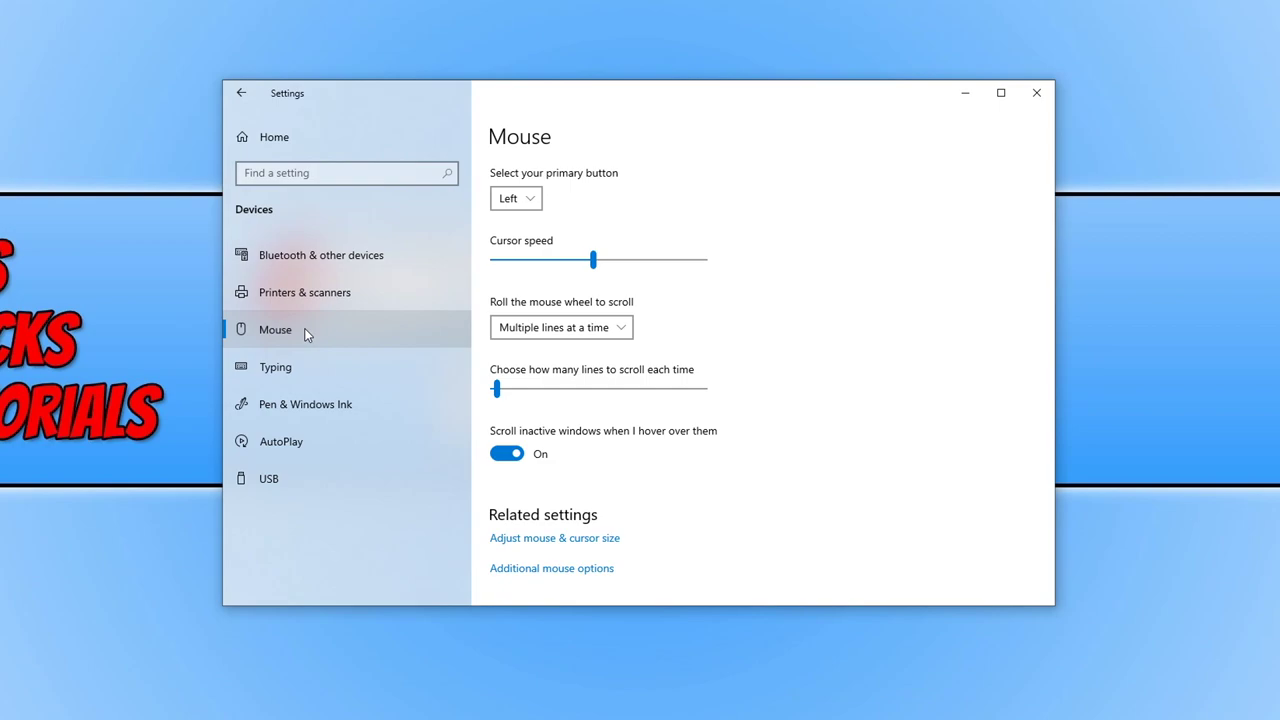
{"action": "left_click", "coordinate": [588, 572]}
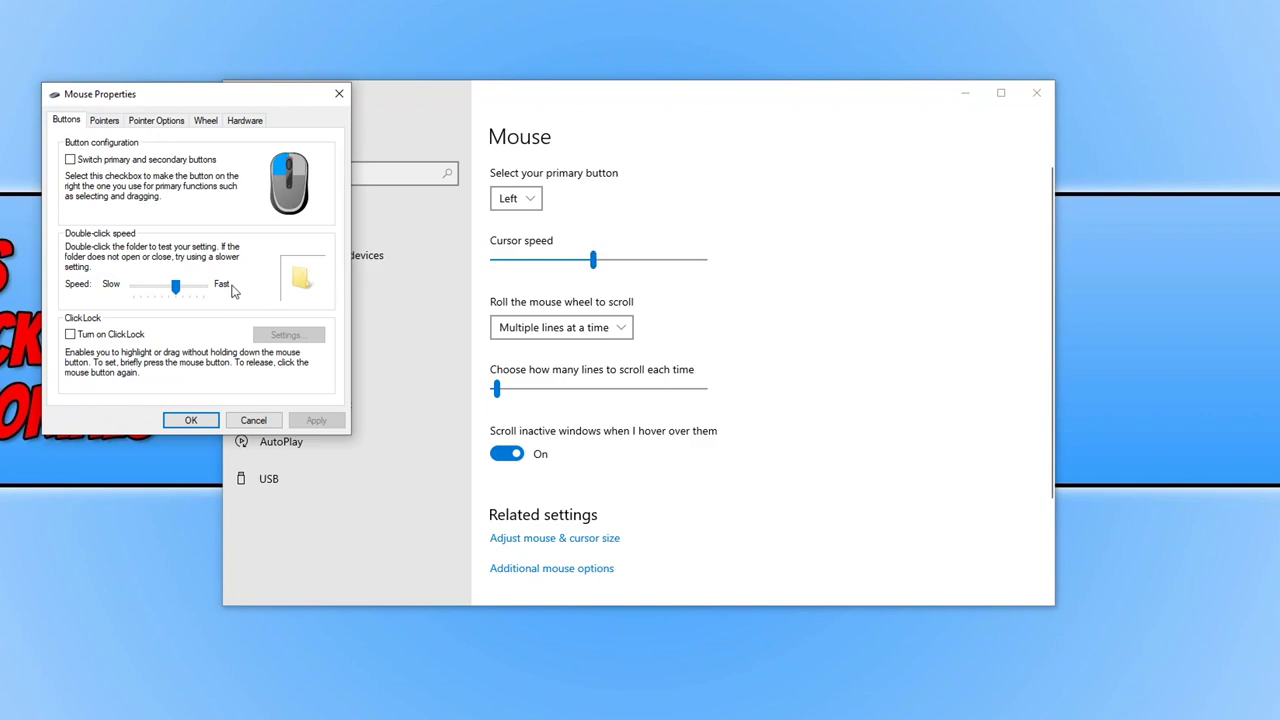
- Untick Enhance pointer precision on the Pointer Options tab and apply the change
{"action": "left_click", "coordinate": [164, 120]}
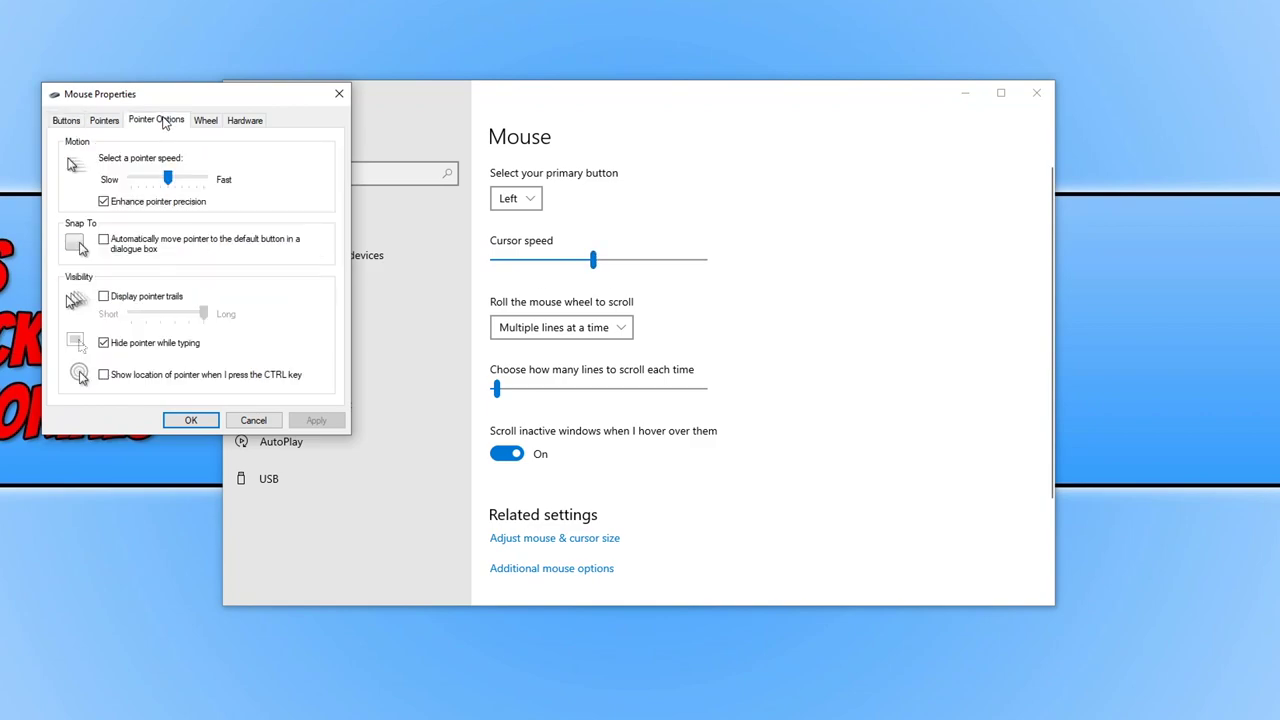
{"action": "left_click", "coordinate": [127, 203]}
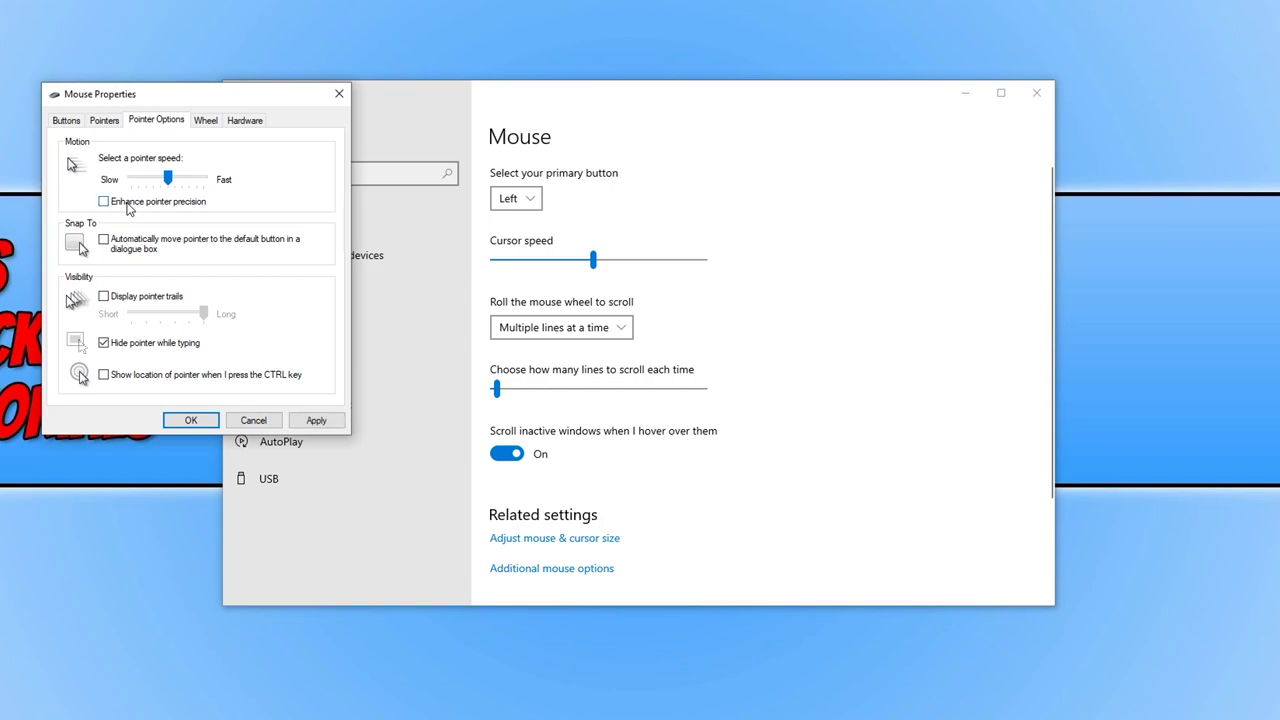
{"action": "left_click", "coordinate": [316, 420]}
- Set the pointer speed slider to the middle position
{"action": "left_click_drag", "start_coordinate": [169, 183], "coordinate": [218, 186]}
{"action": "left_click_drag", "start_coordinate": [186, 177], "coordinate": [150, 178]}
{"action": "left_click_drag", "start_coordinate": [146, 178], "coordinate": [70, 176]}
{"action": "left_click_drag", "start_coordinate": [132, 175], "coordinate": [164, 176]}
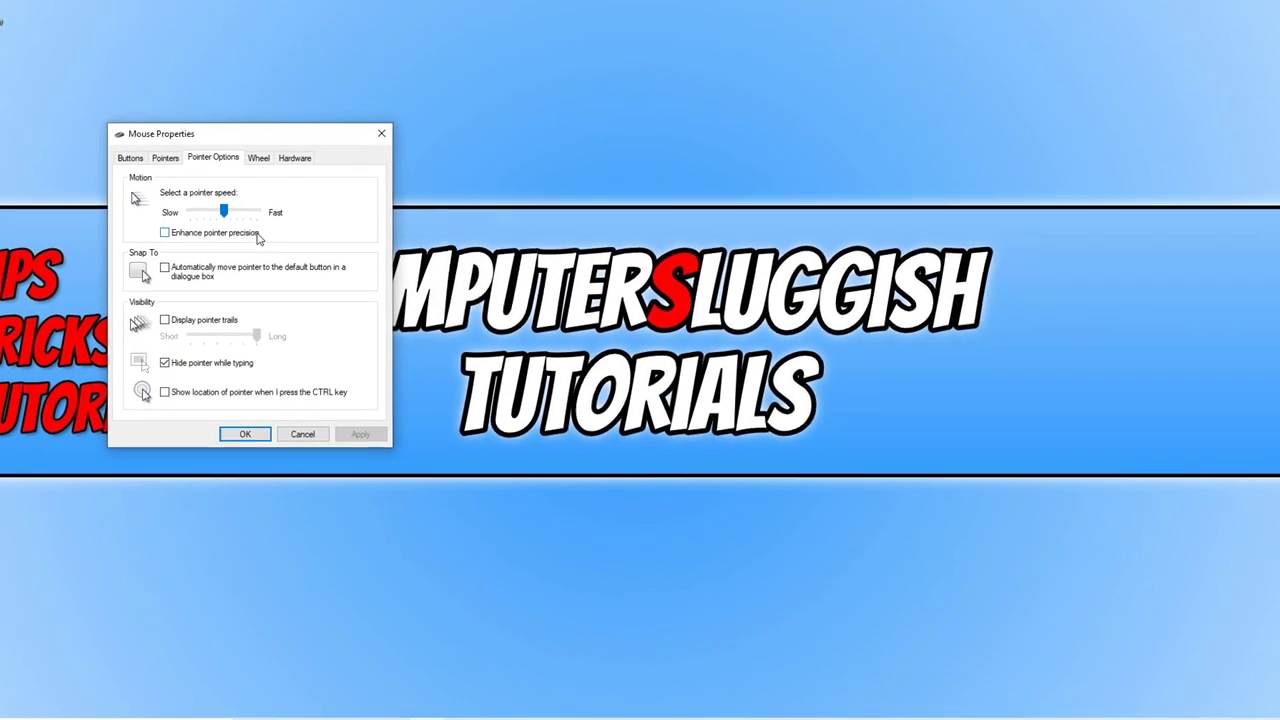
- Save the mouse settings with OK and open Device Manager through a Start search for 'device'
{"action": "left_click", "coordinate": [247, 433]}
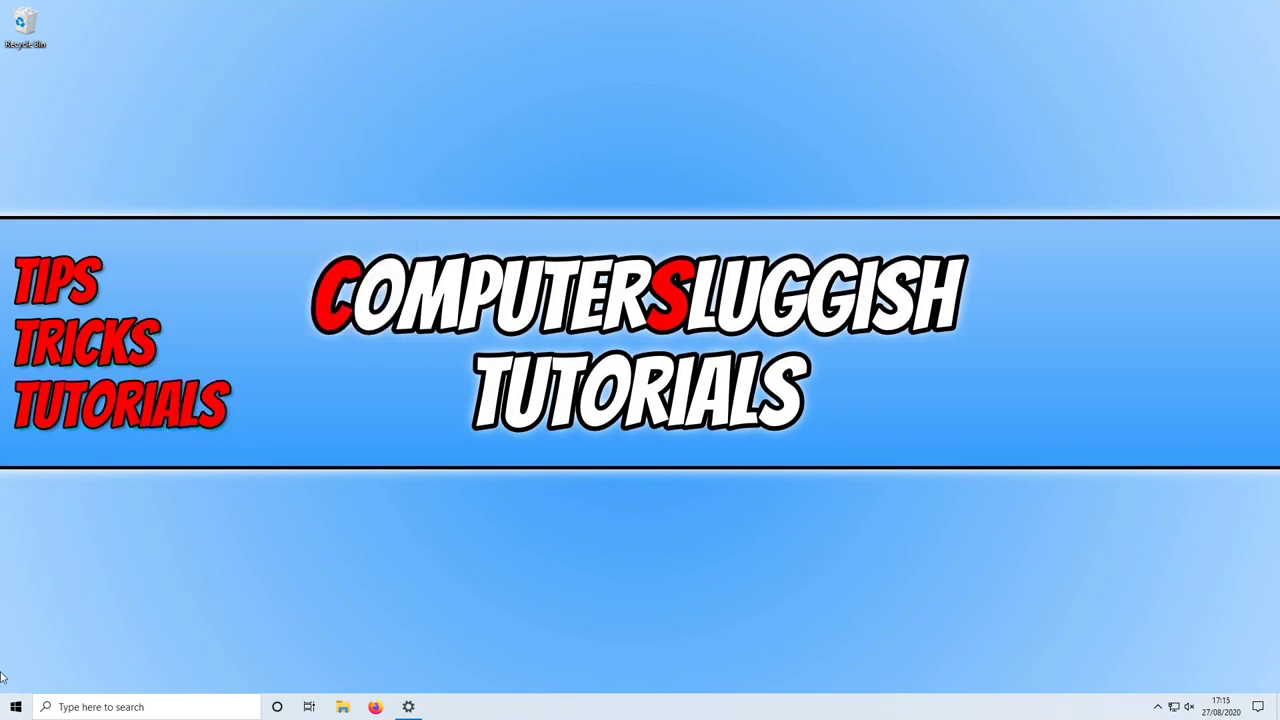
{"action": "left_click", "coordinate": [15, 707]}
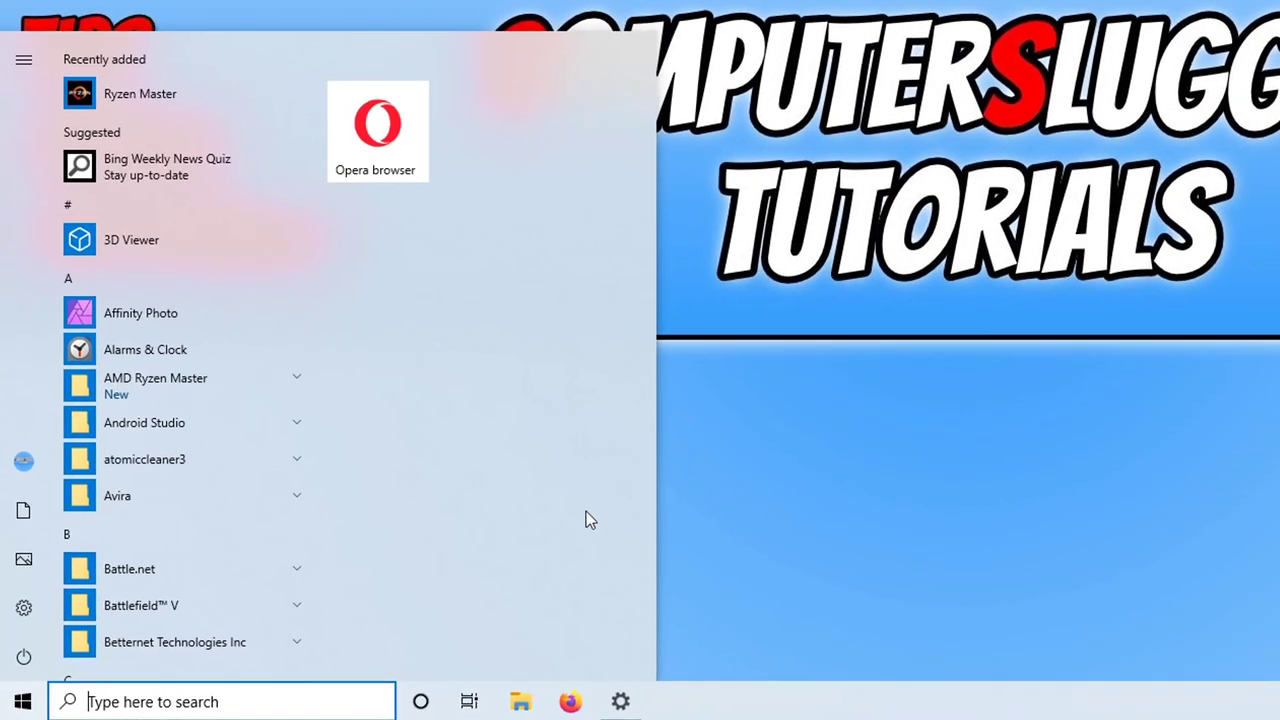
{"action": "type", "text": "device"}
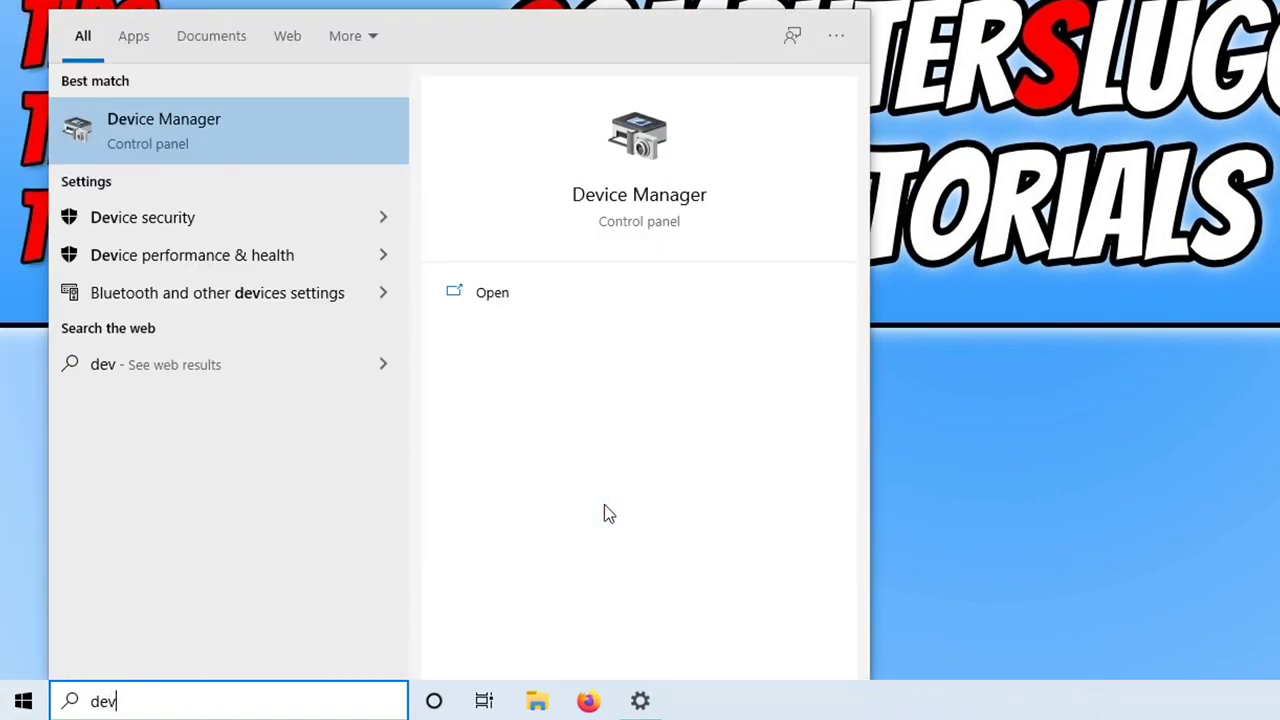
{"action": "left_click", "coordinate": [263, 131]}
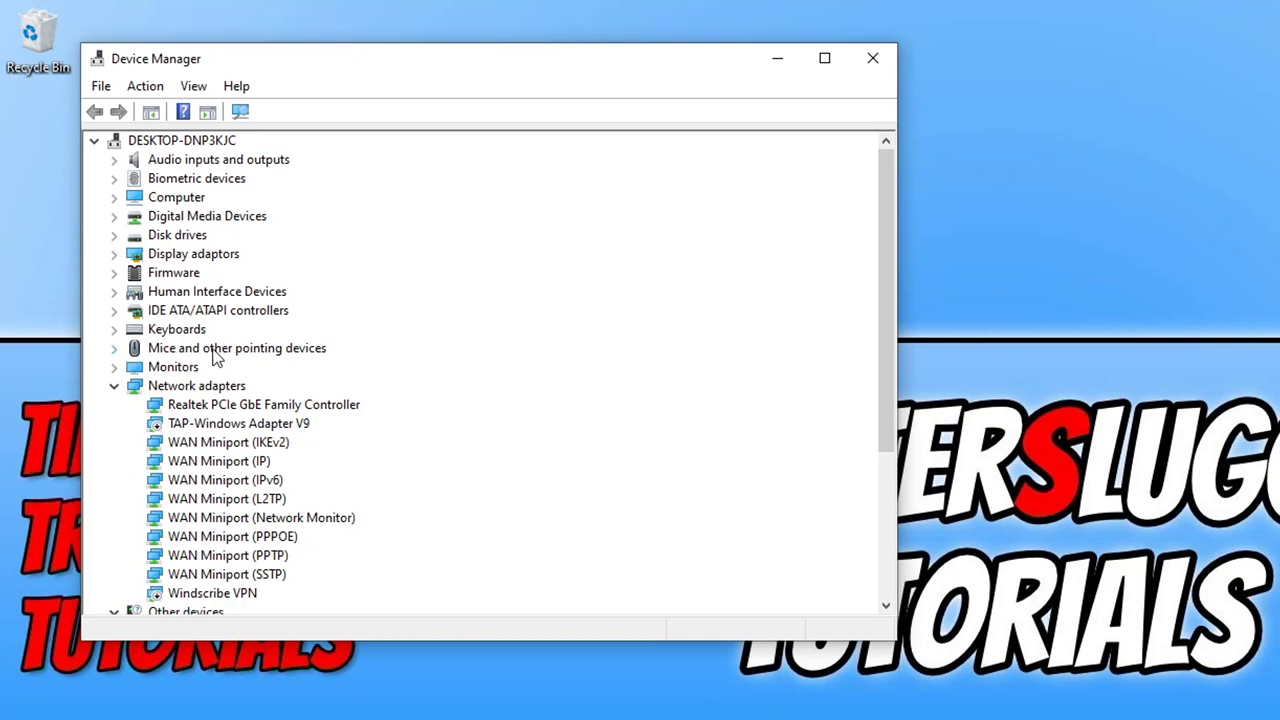
- Expand Mice and other pointing devices and open the HID-compliant mouse's Properties
{"action": "left_click", "coordinate": [114, 348]}
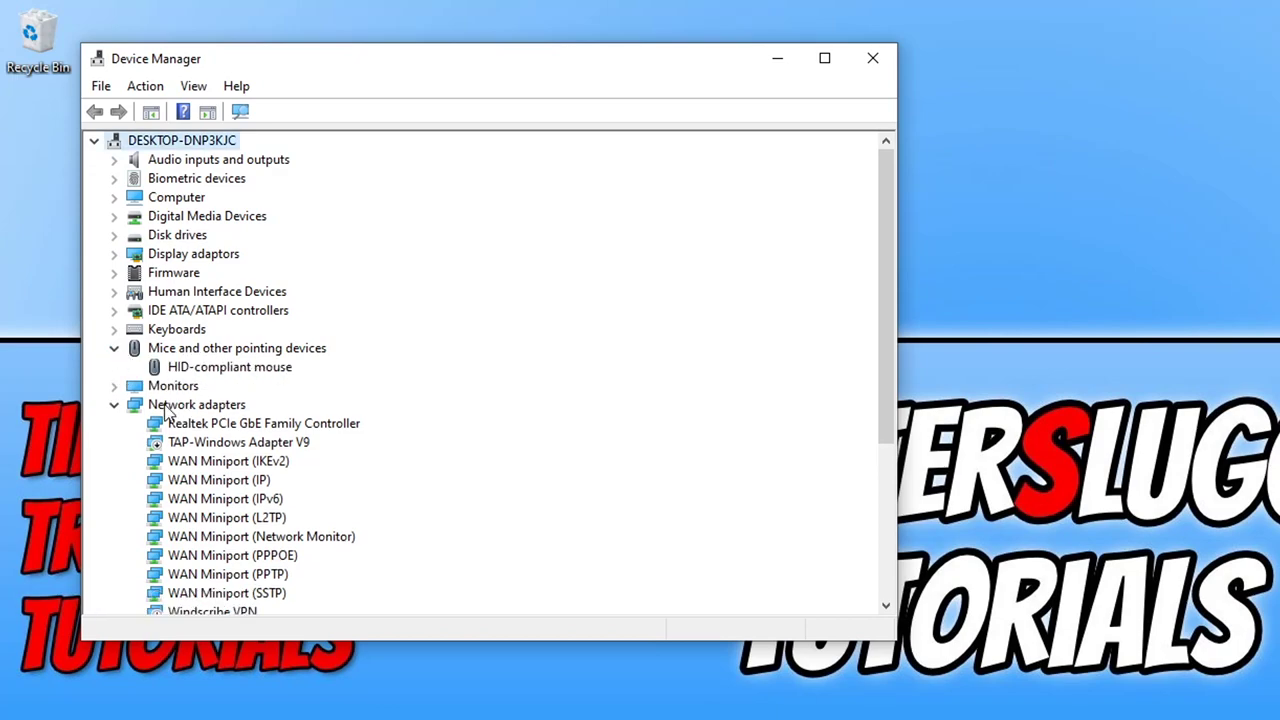
{"action": "right_click", "coordinate": [247, 370]}
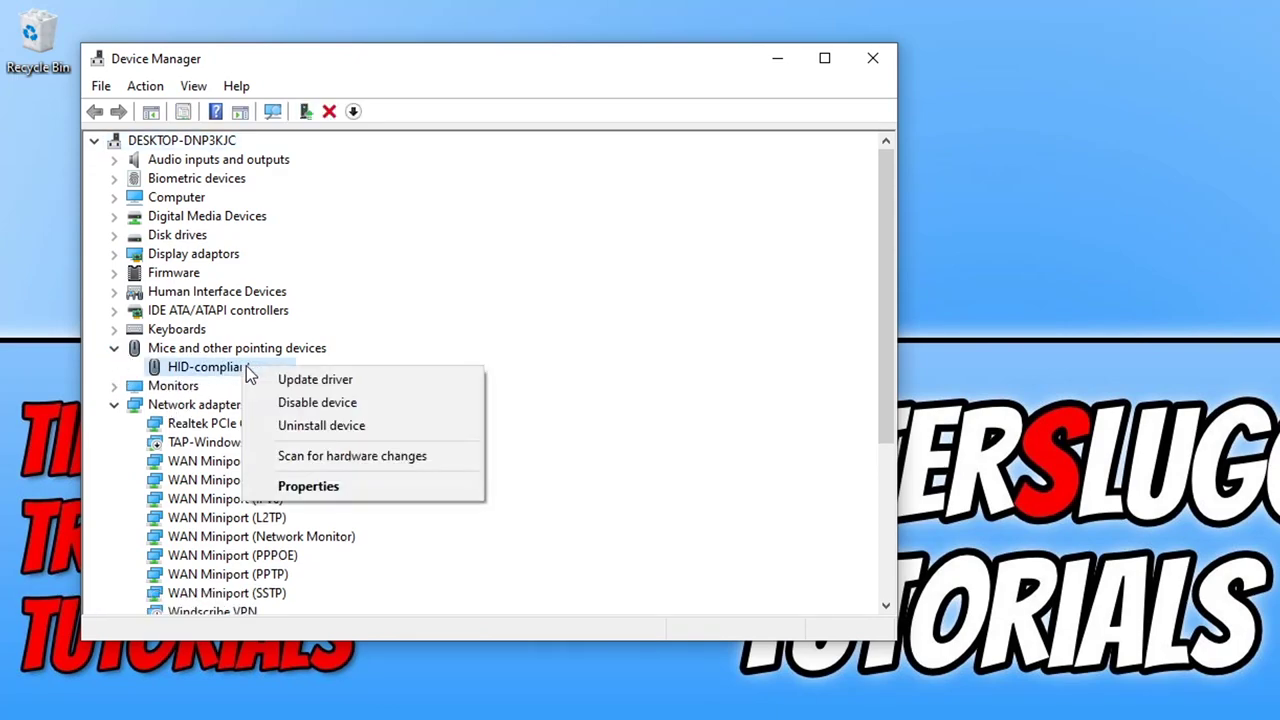
{"action": "left_click", "coordinate": [350, 489]}
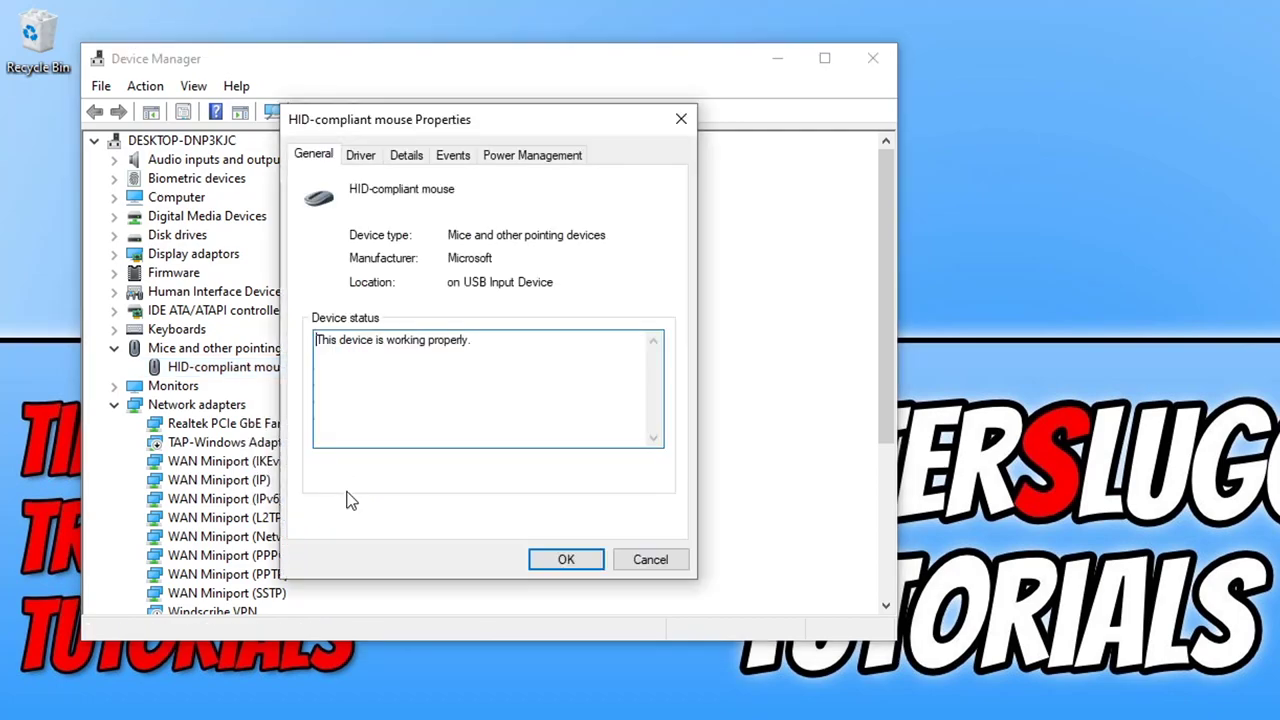
- Run an automatic driver update for the HID-compliant mouse, finding the best driver already installed
{"action": "left_click", "coordinate": [368, 157]}
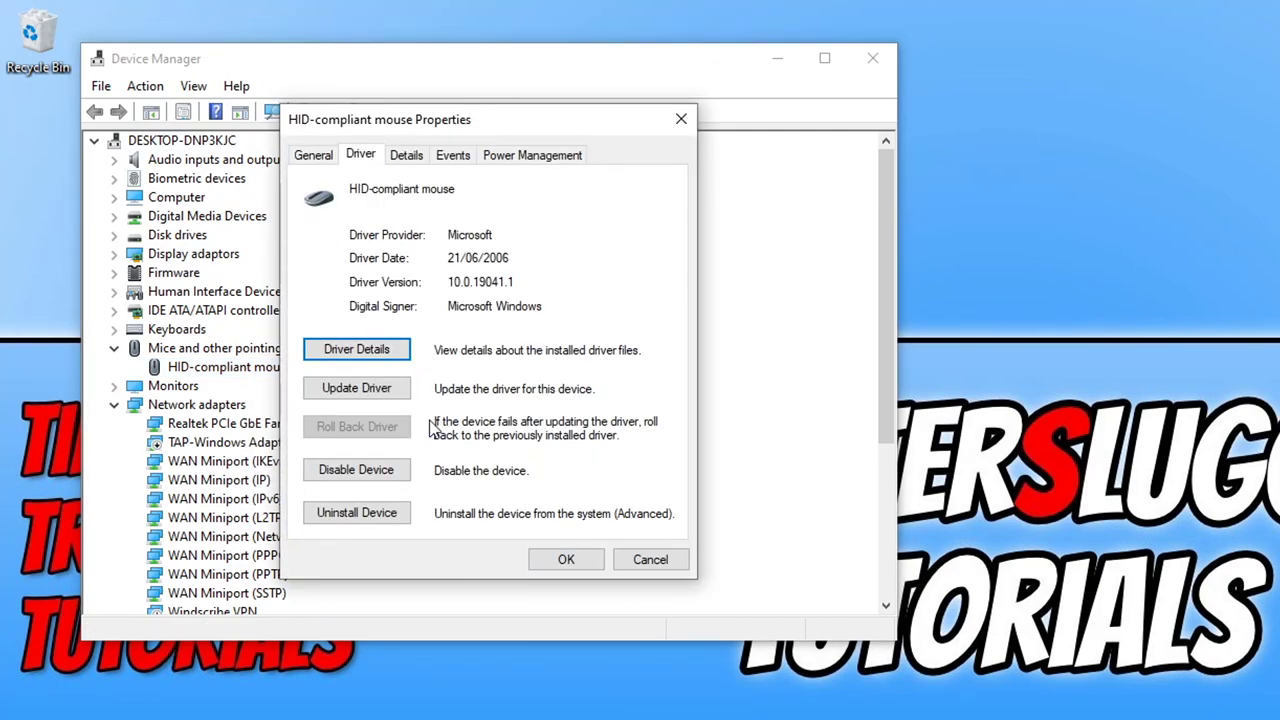
{"action": "left_click", "coordinate": [396, 398]}
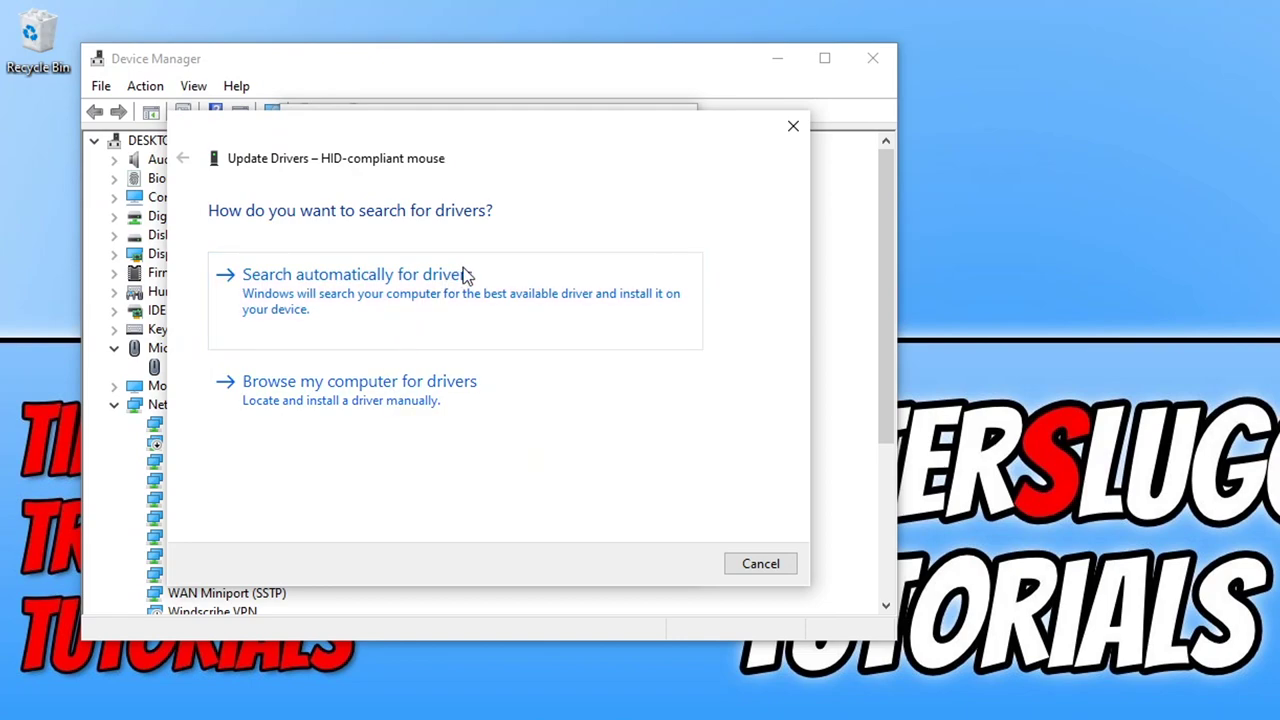
{"action": "left_click", "coordinate": [470, 287]}
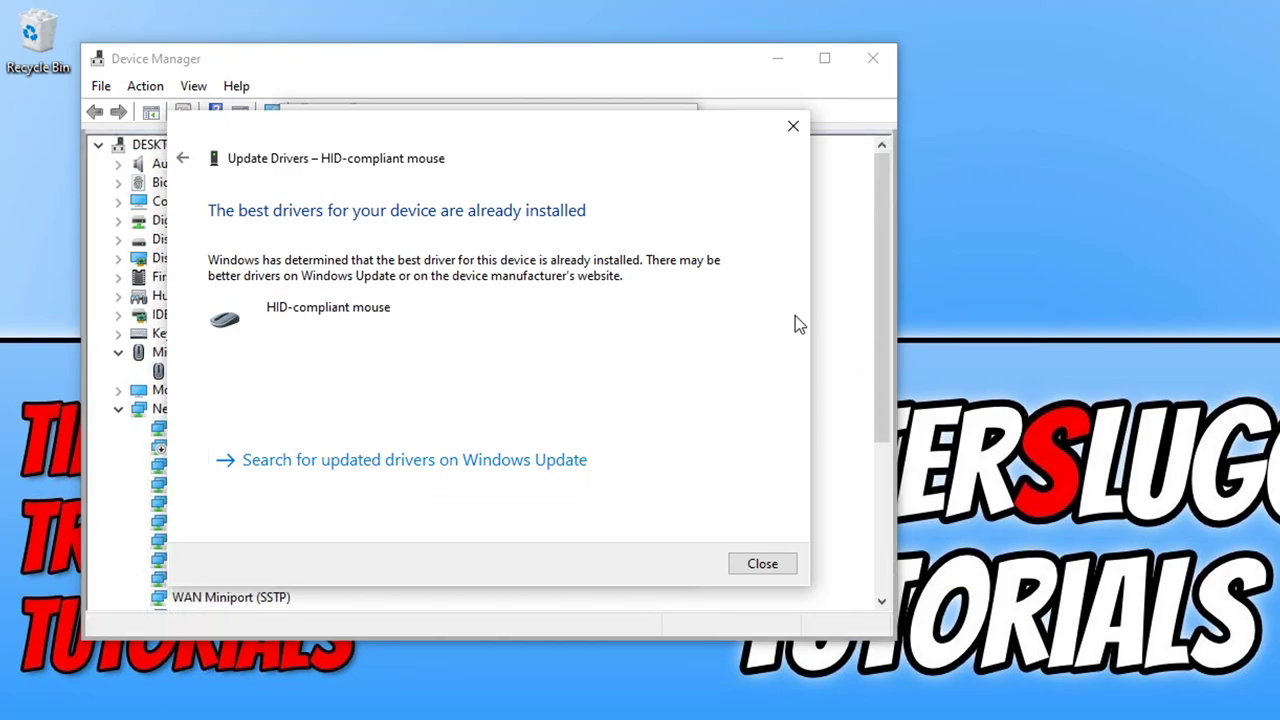
{"action": "left_click", "coordinate": [763, 564]}
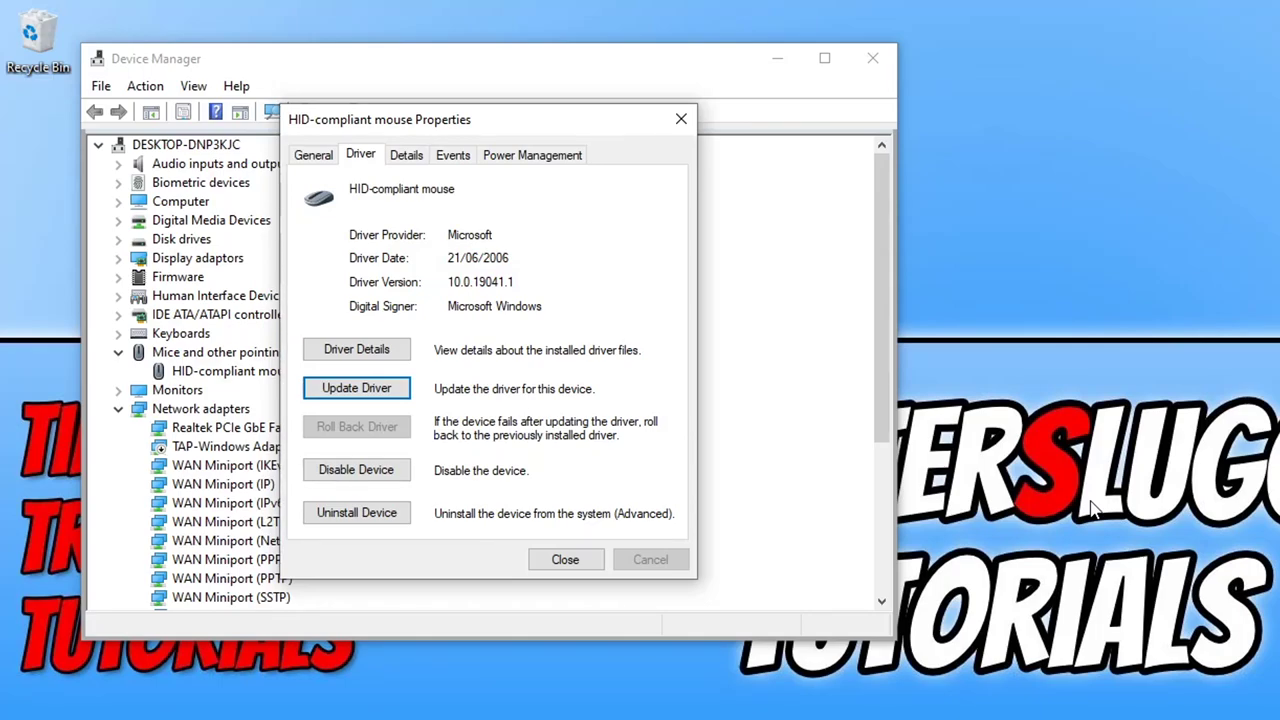
- Uninstall the HID-compliant mouse device, then re-expand Mice and other pointing devices
{"action": "left_click", "coordinate": [365, 517]}
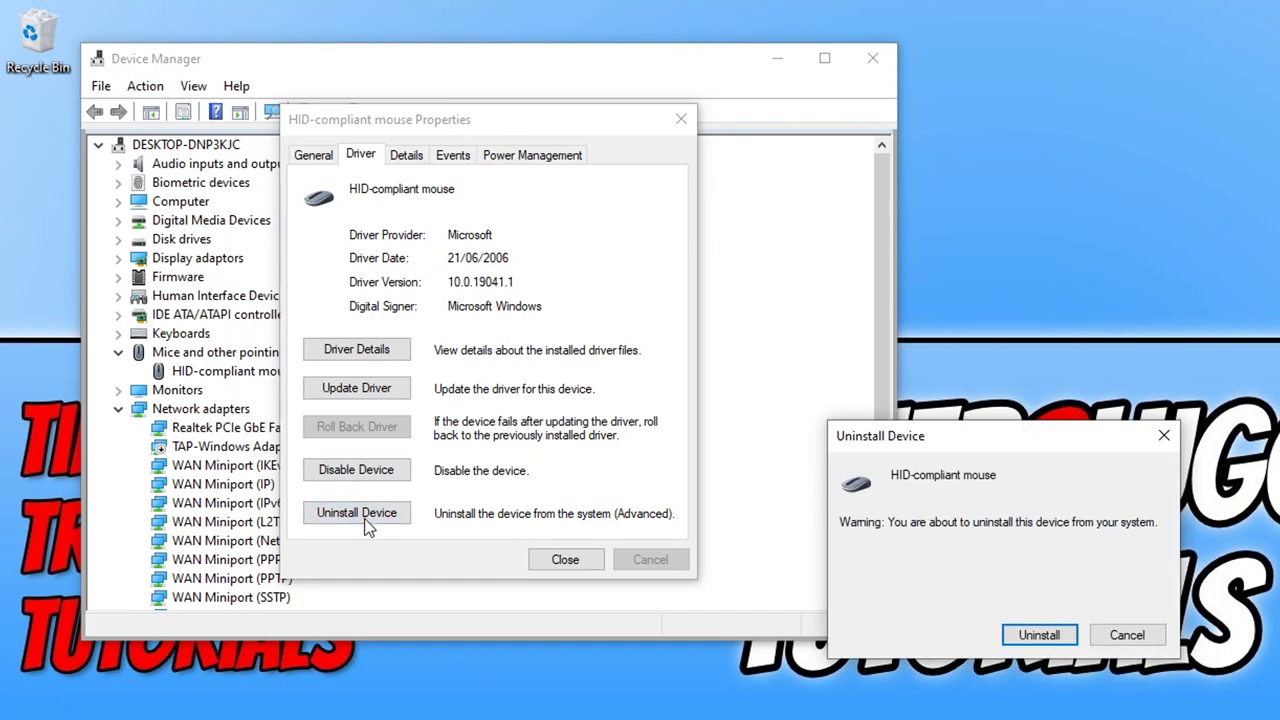
{"action": "left_click", "coordinate": [1039, 635]}
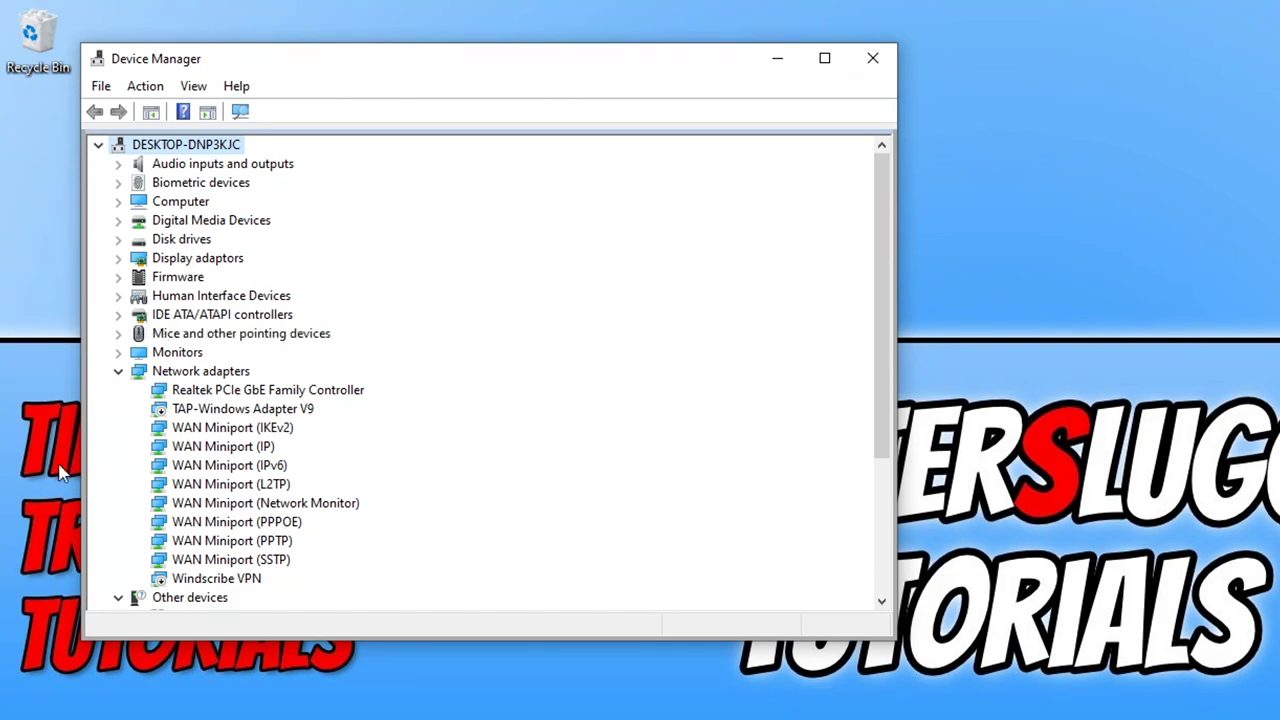
{"action": "left_click", "coordinate": [118, 333]}
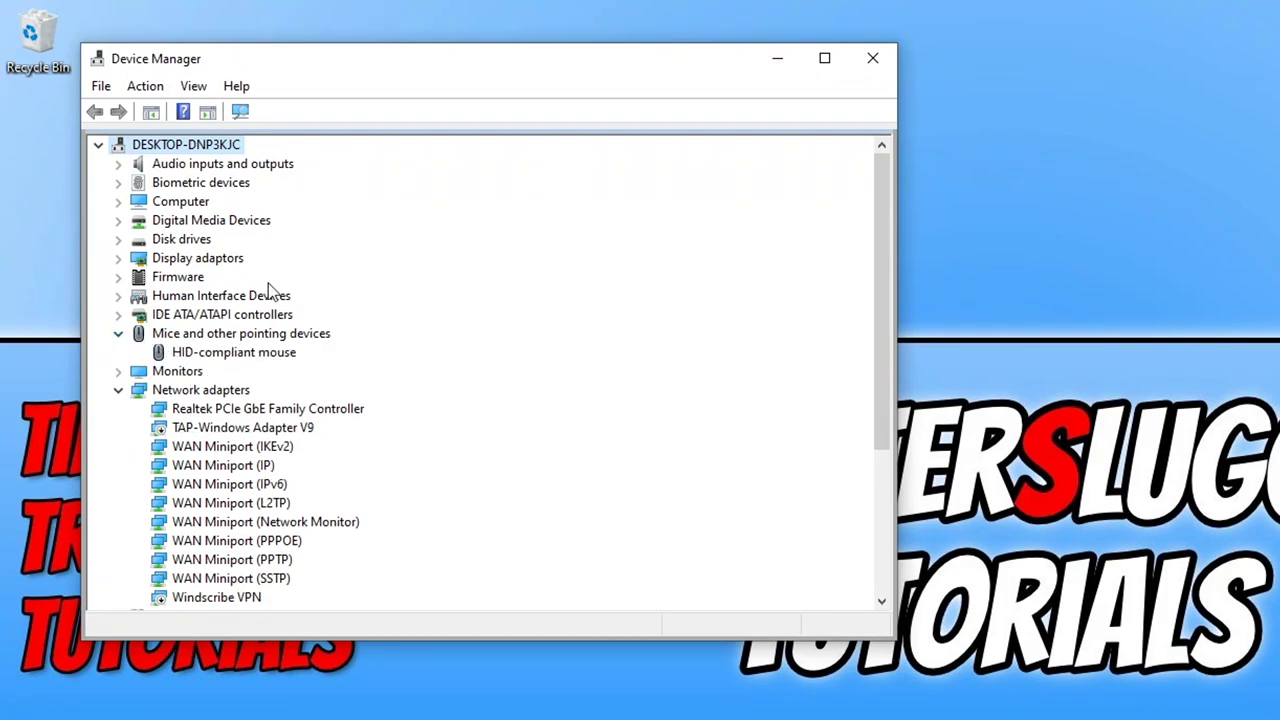
- Select the reinstalled HID-compliant mouse under Mice and other pointing devices to confirm it returned
{"action": "left_click", "coordinate": [250, 353]}
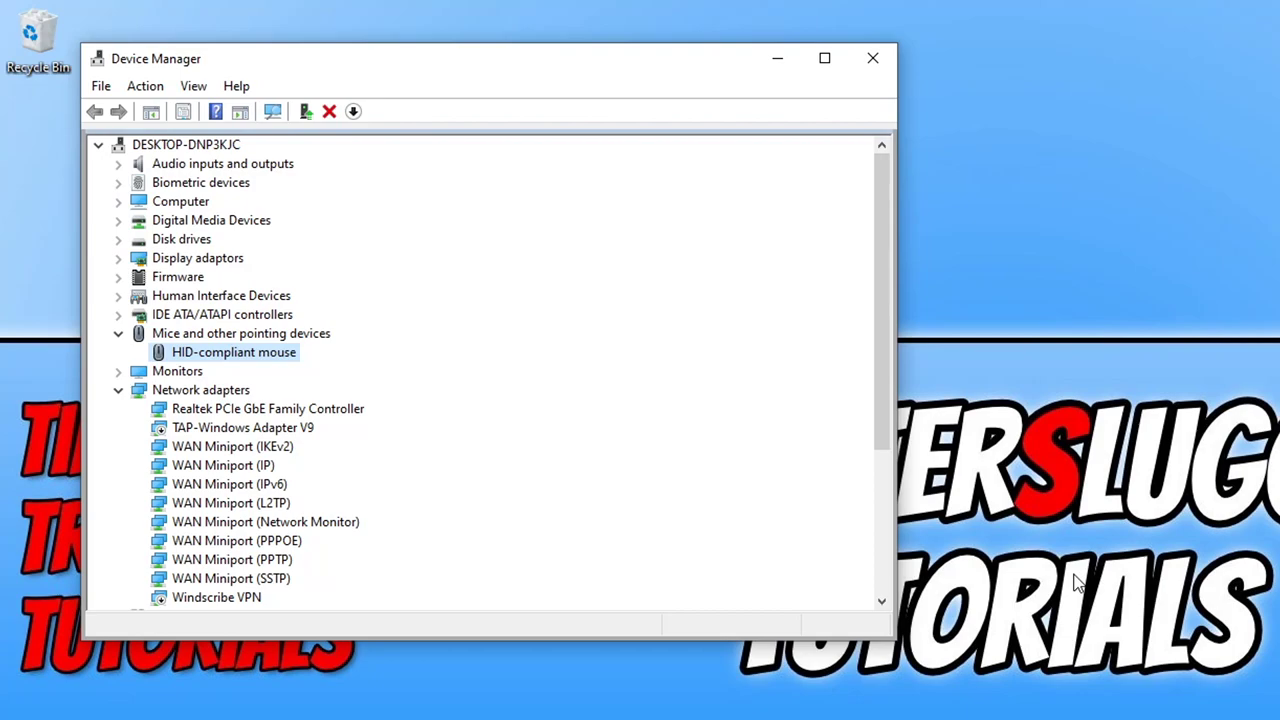
{"action": "key", "text": "Return"}
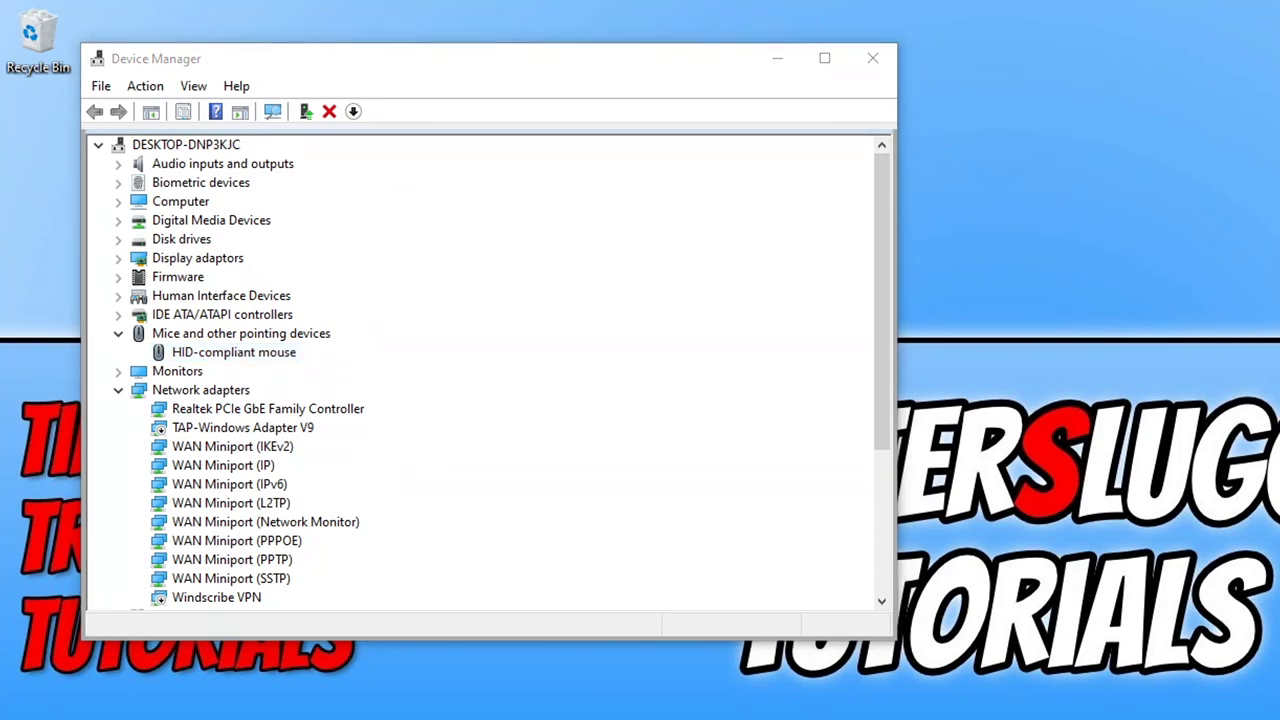